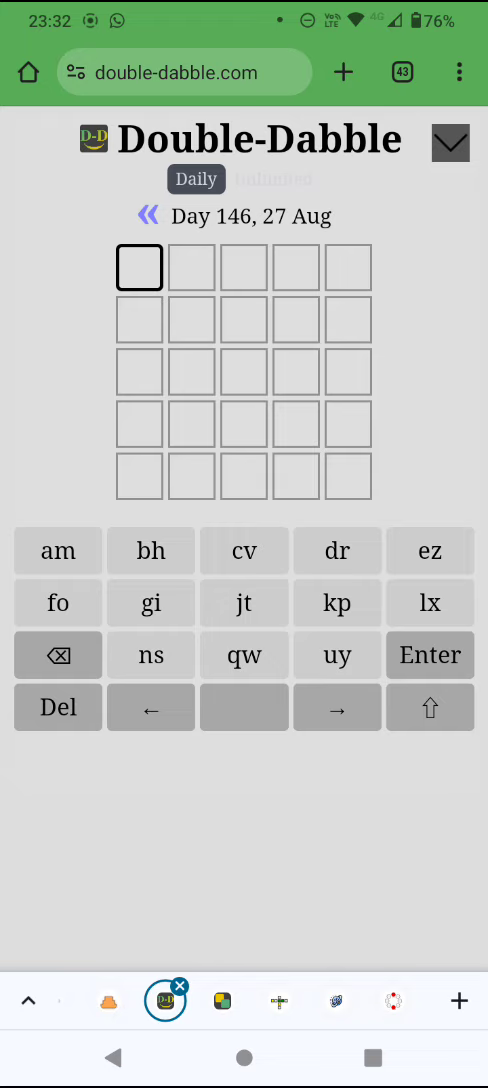
# Step: Enter the first guess NS KP AM DR EZ, leaving SPARE or SPADE
pyautogui.click(151, 655)
pyautogui.click(337, 603)
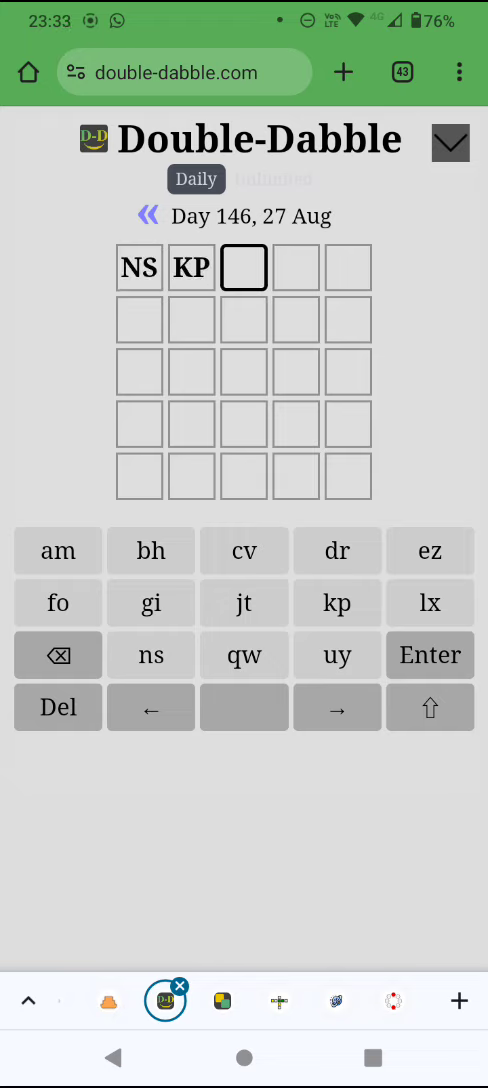
pyautogui.click(58, 551)
pyautogui.click(337, 551)
pyautogui.click(430, 551)
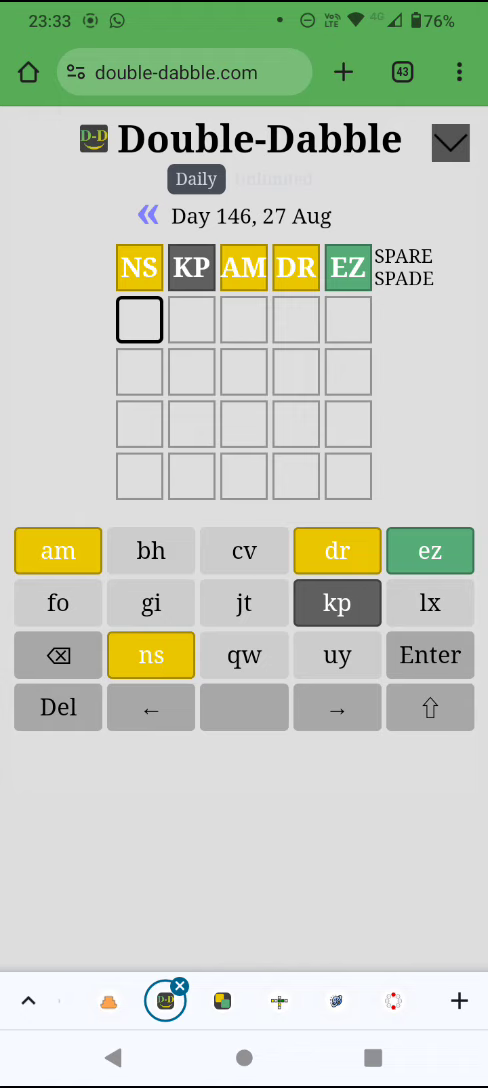
# Step: Enter and submit DR AM NS CV EZ, leaving DANCE or RANCE
pyautogui.click(337, 551)
pyautogui.click(58, 551)
pyautogui.click(151, 655)
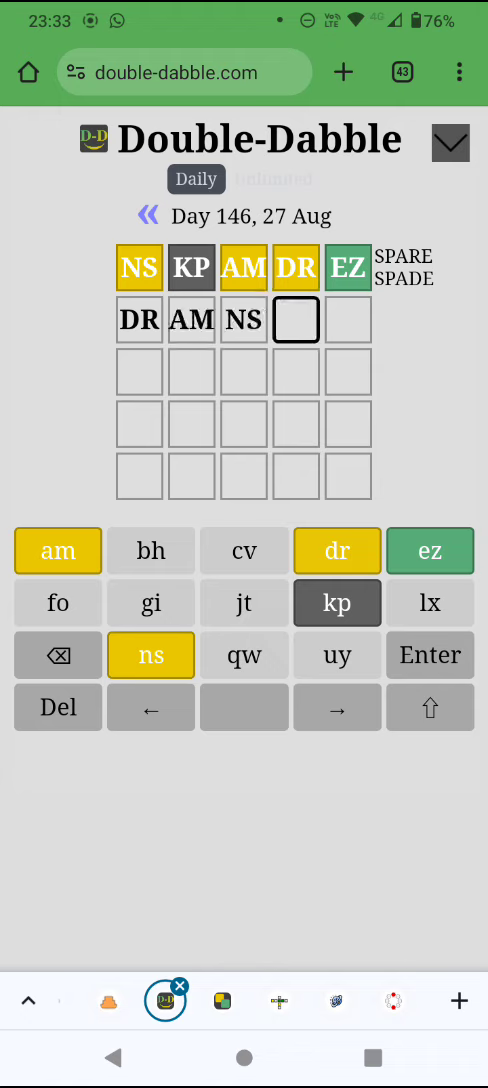
pyautogui.click(244, 551)
pyautogui.click(430, 551)
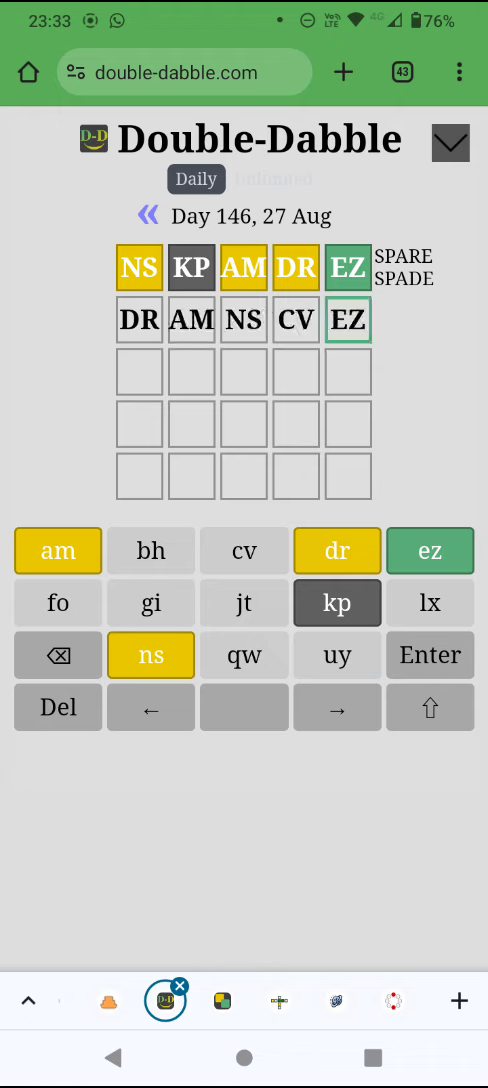
pyautogui.click(430, 655)
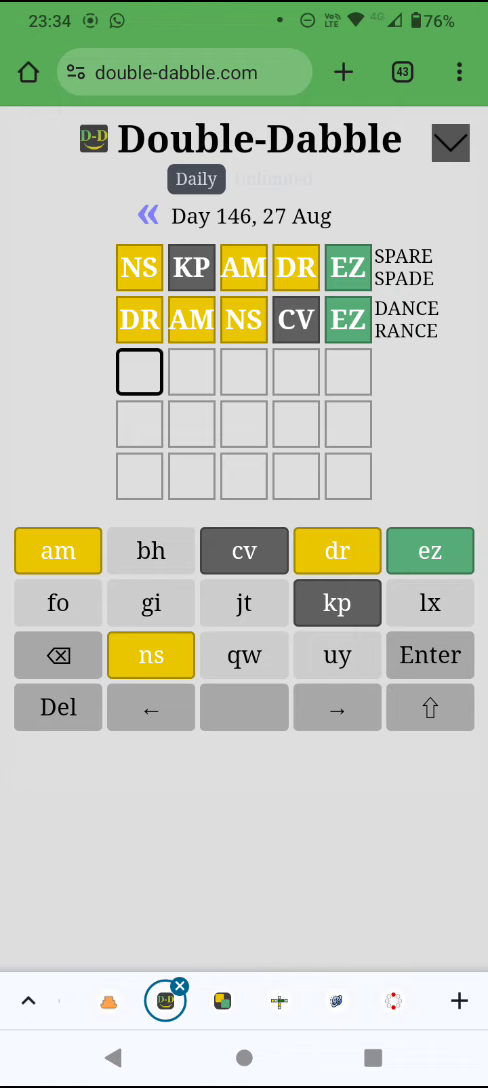
# Step: Enter and submit AM FO DR NS EZ, solving the puzzle as MORSE
pyautogui.click(58, 551)
pyautogui.click(58, 603)
pyautogui.click(337, 551)
pyautogui.click(151, 655)
pyautogui.click(430, 551)
pyautogui.click(430, 655)
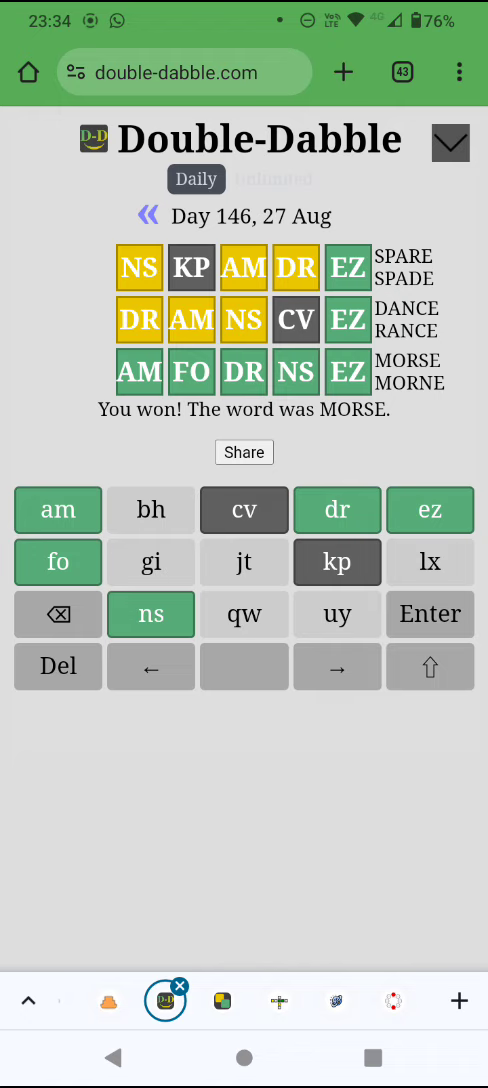